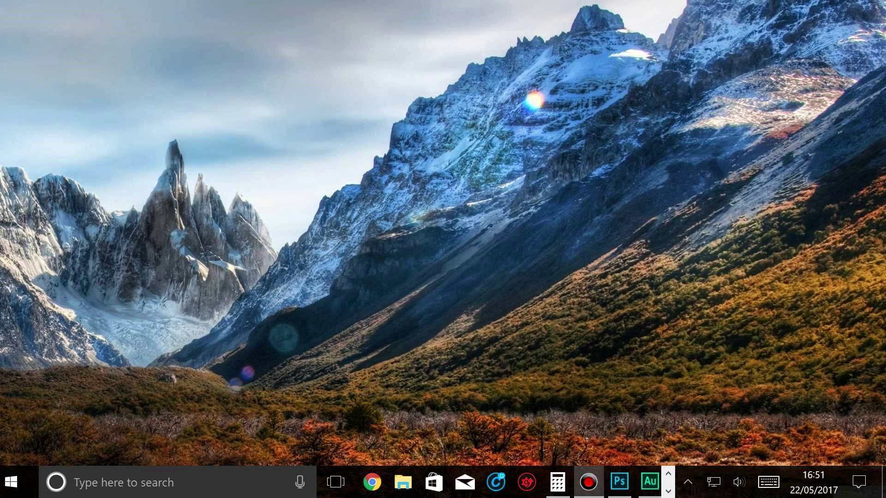
# Open File Explorer at This PC, where the C: drive shows only 342 MB free of 119 GB
pyautogui.press('super+e')
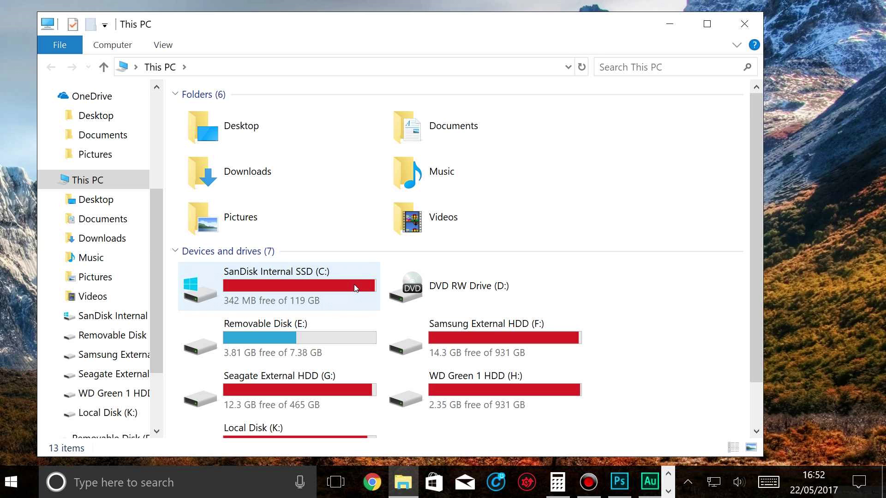
# Launch Disk Cleanup from the C: drive's Properties and review its file categories
pyautogui.rightClick(324, 288)
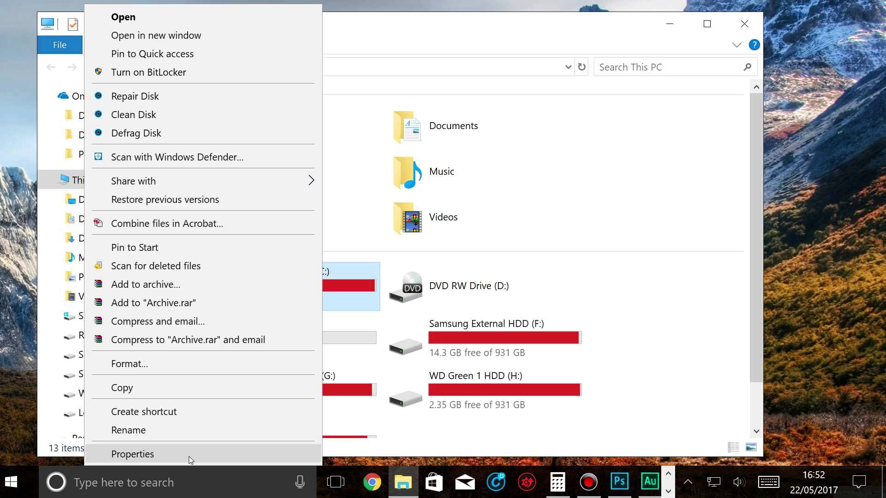
pyautogui.click(133, 454)
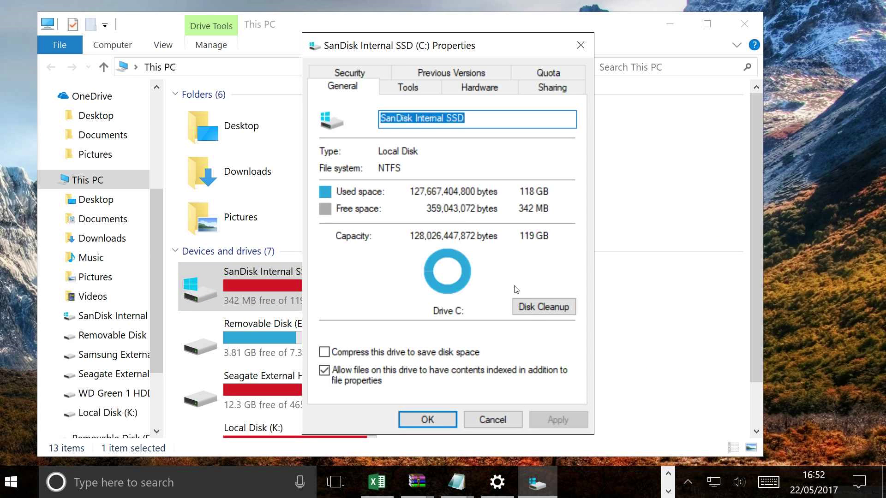
pyautogui.click(533, 309)
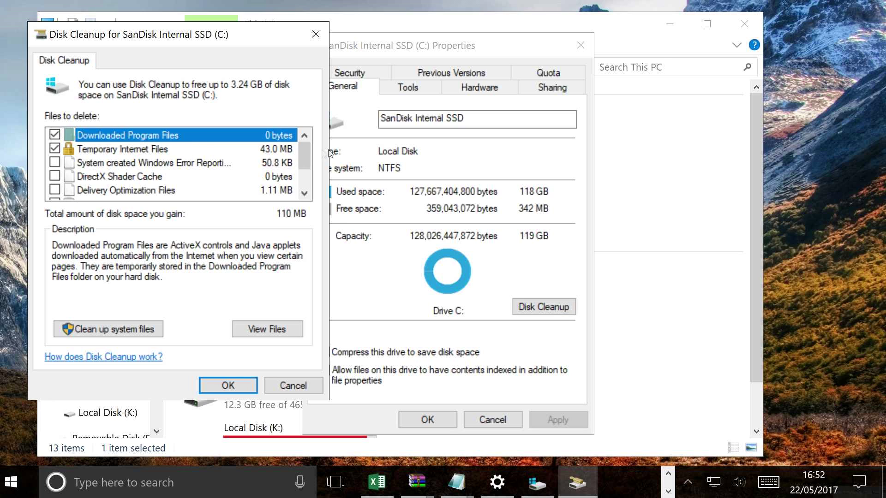
pyautogui.scroll(-1, 303, 155)
pyautogui.moveTo(301, 171); pyautogui.dragTo(301, 181)
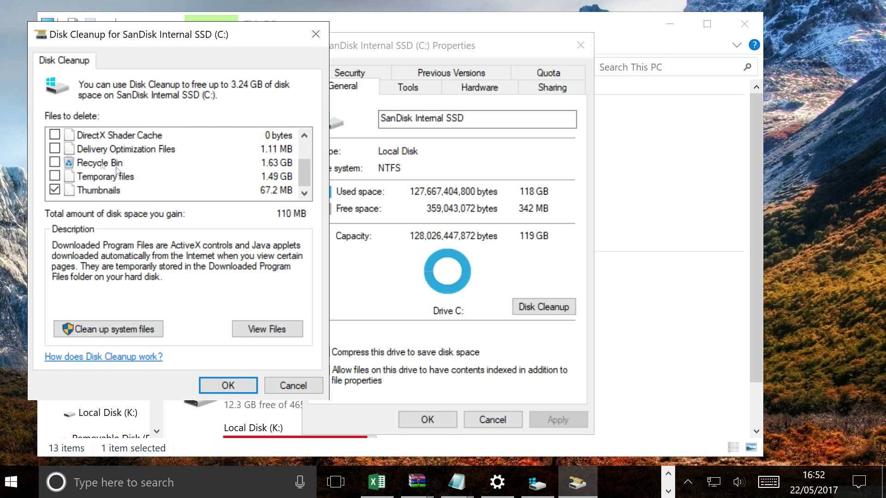
pyautogui.press('Home')
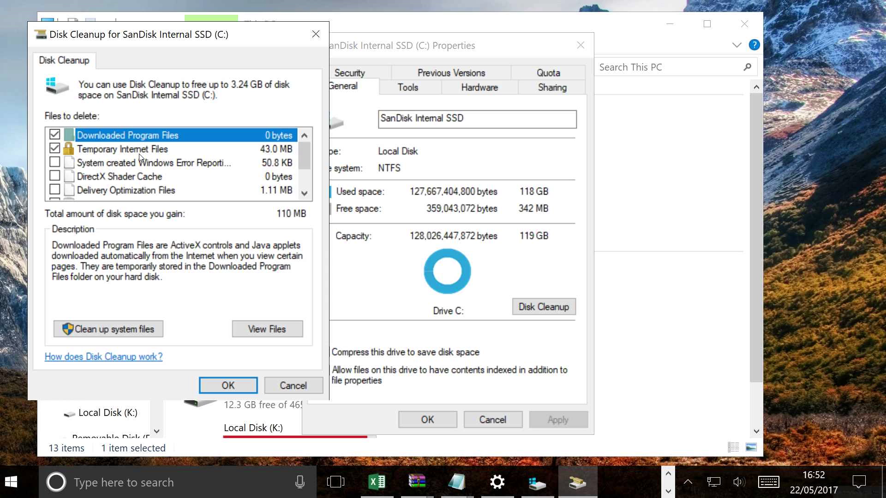
# Tick error reporting, DirectX Shader Cache, Delivery Optimization, Recycle Bin and Temporary files, then permanently delete them
pyautogui.click(55, 163)
pyautogui.click(54, 177)
pyautogui.click(54, 190)
pyautogui.scroll(-1, 54, 184)
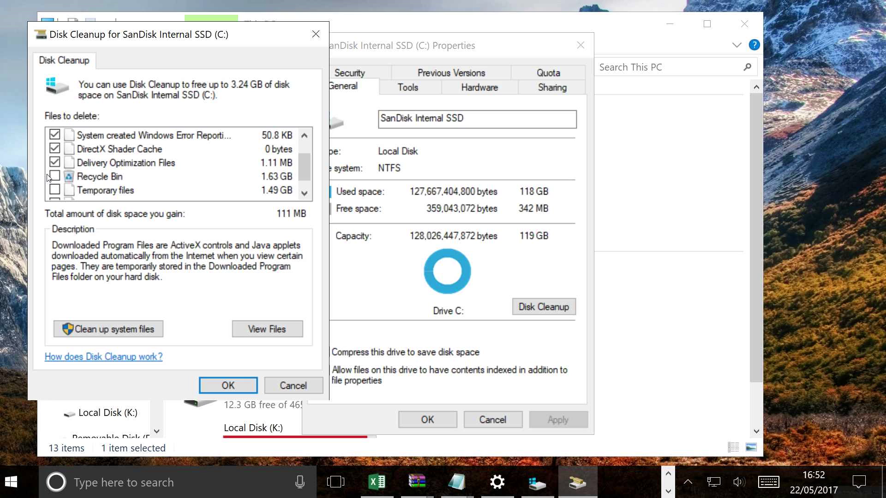
pyautogui.click(54, 176)
pyautogui.click(54, 190)
pyautogui.click(307, 196)
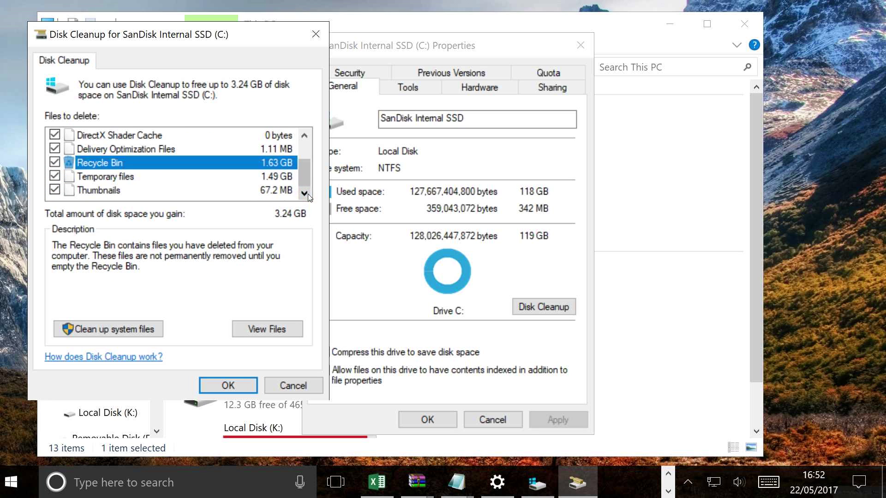
pyautogui.click(228, 385)
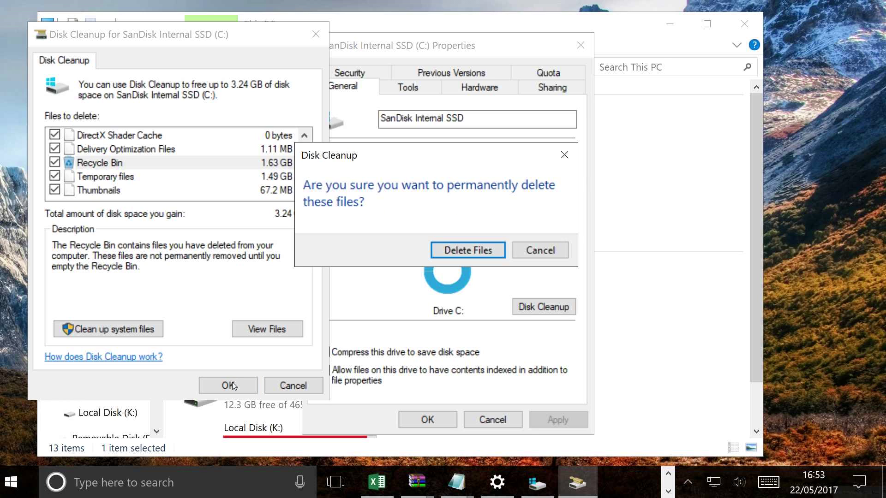
pyautogui.click(478, 249)
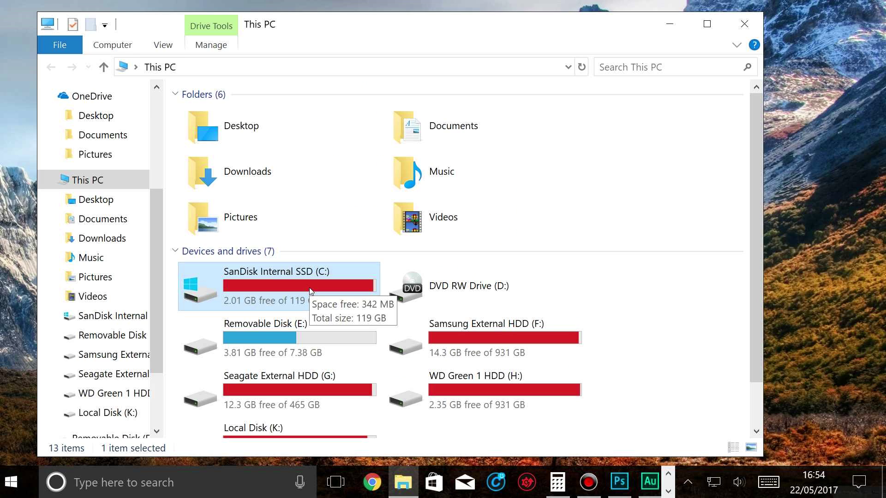
# Search the C: drive for size:gigantic, listing 47 files over 128 MB led by Photoshop temp files
pyautogui.doubleClick(310, 291)
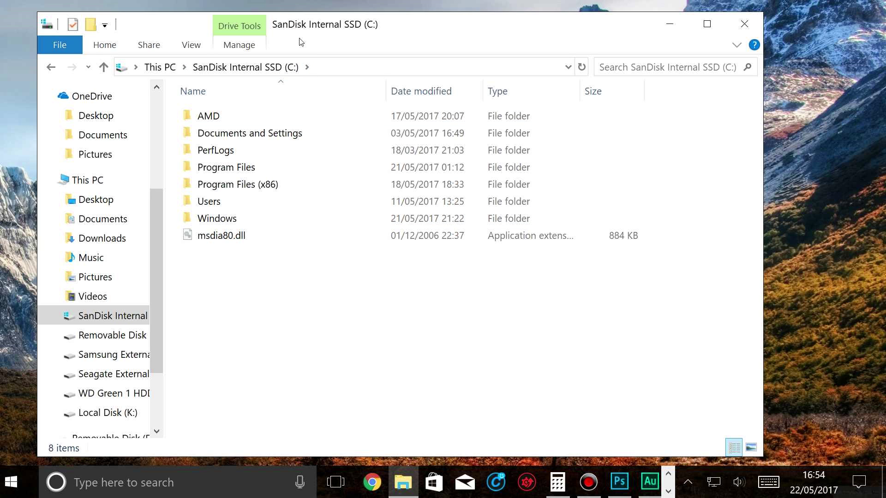
pyautogui.click(240, 45)
pyautogui.click(616, 66)
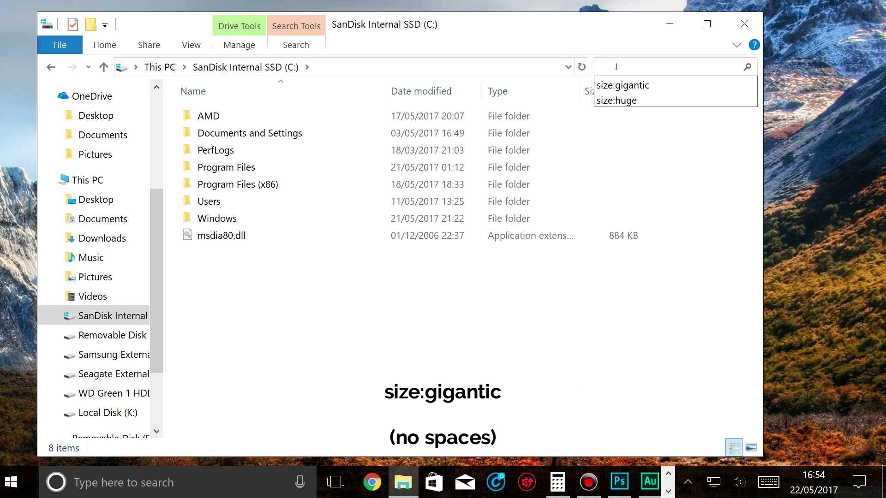
pyautogui.write('size')
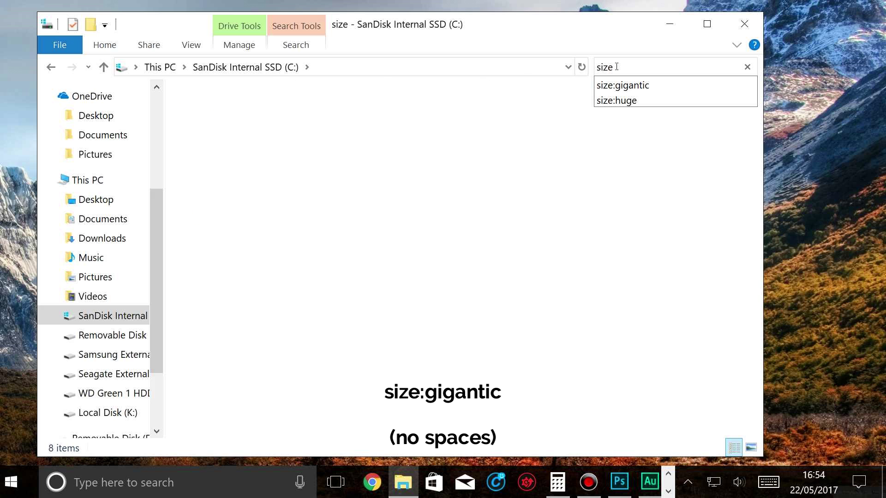
pyautogui.write(':gigantic')
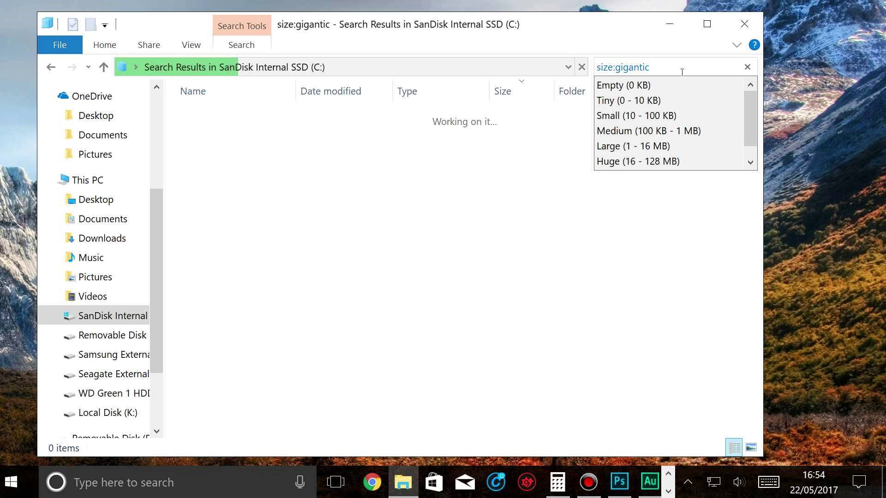
pyautogui.scroll(-1, 653, 131)
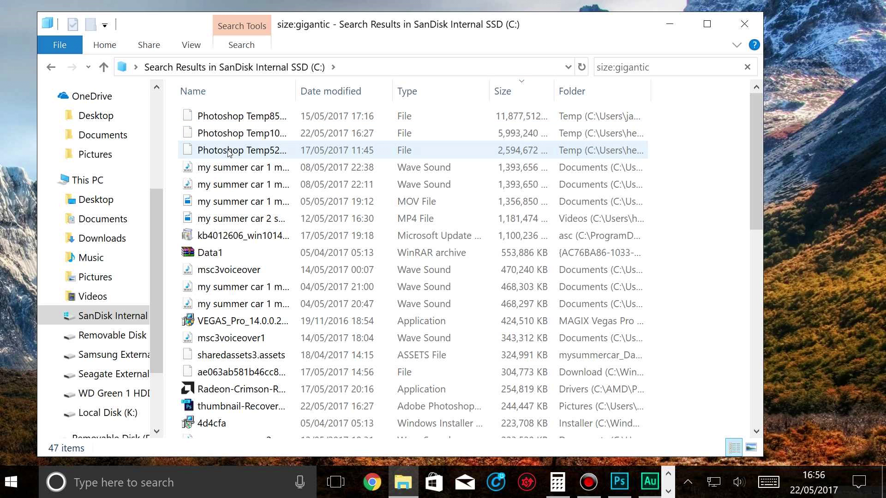
# Select the two WAV, MOV and MP4 'my summer car' recordings (5.07 GB) and show their Send to options
pyautogui.moveTo(229, 153)
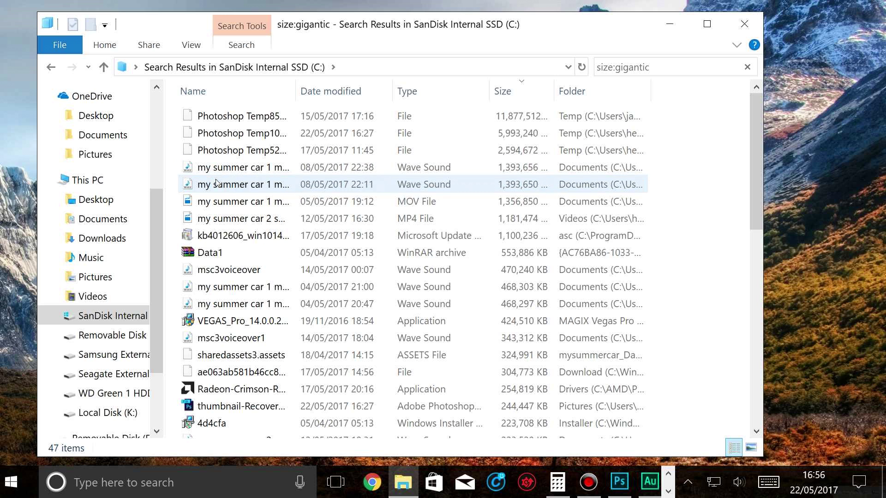
pyautogui.moveTo(224, 171)
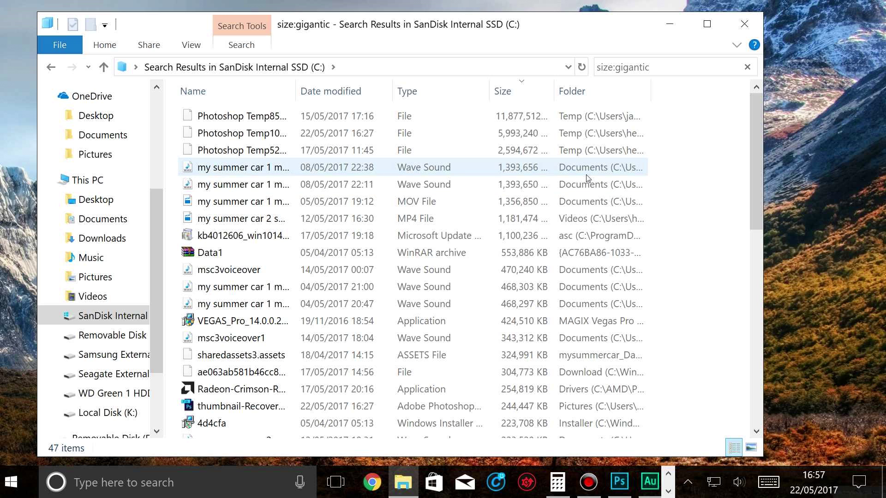
pyautogui.click(257, 170)
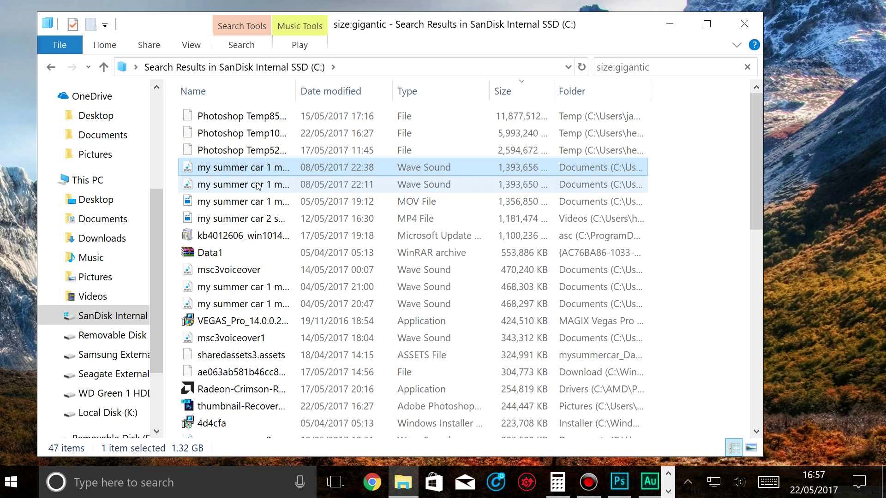
pyautogui.keyDown('ctrl'); pyautogui.click(257, 186); pyautogui.keyUp('ctrl')
pyautogui.keyDown('ctrl'); pyautogui.click(246, 205); pyautogui.keyUp('ctrl')
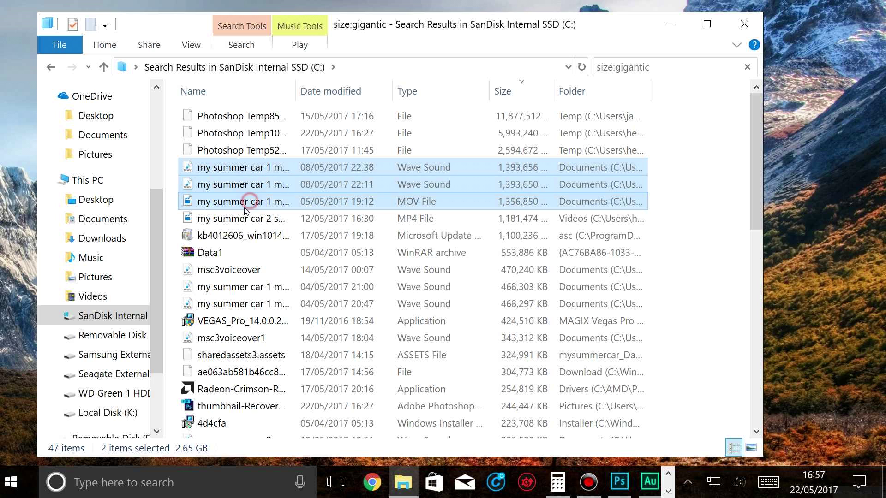
pyautogui.keyDown('ctrl'); pyautogui.click(339, 214); pyautogui.keyUp('ctrl')
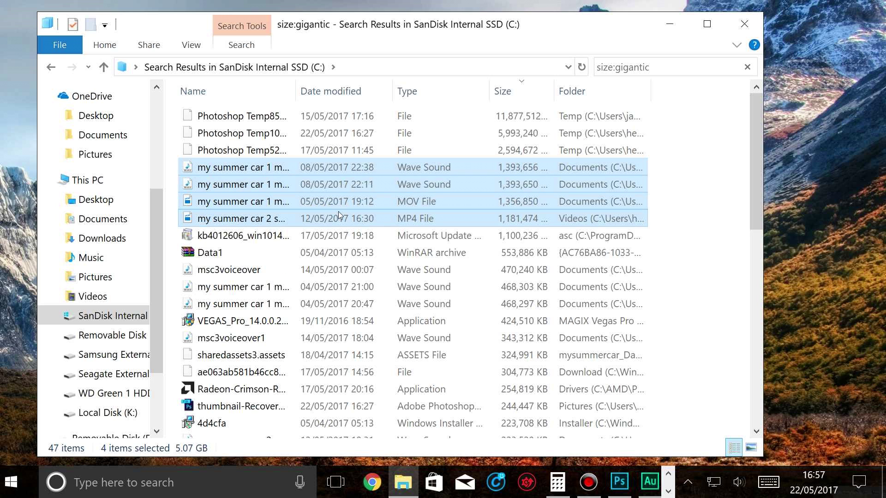
pyautogui.rightClick(338, 211)
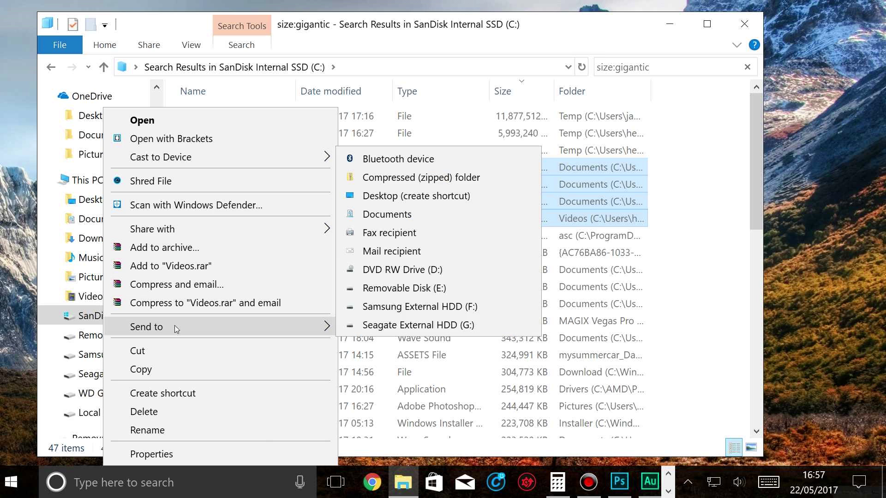
# Copy the four recordings to Samsung External HDD (F:), return to This PC, and switch to Photoshop
pyautogui.moveTo(168, 332)
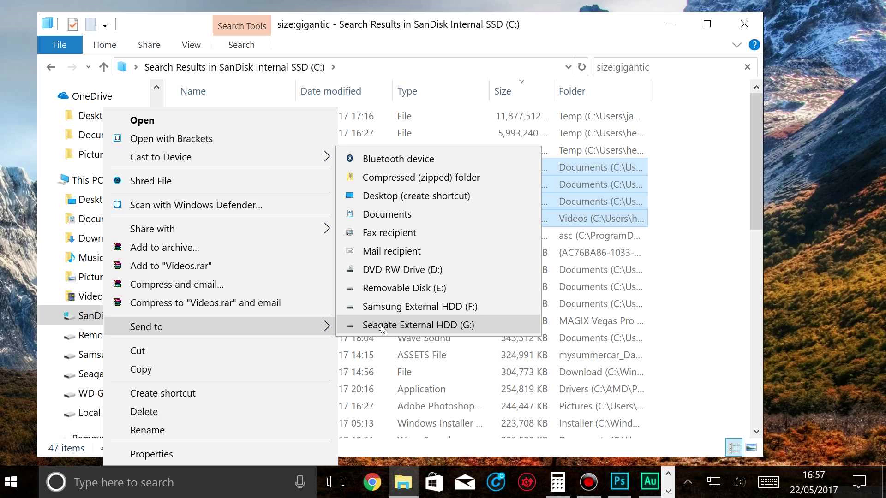
pyautogui.click(410, 308)
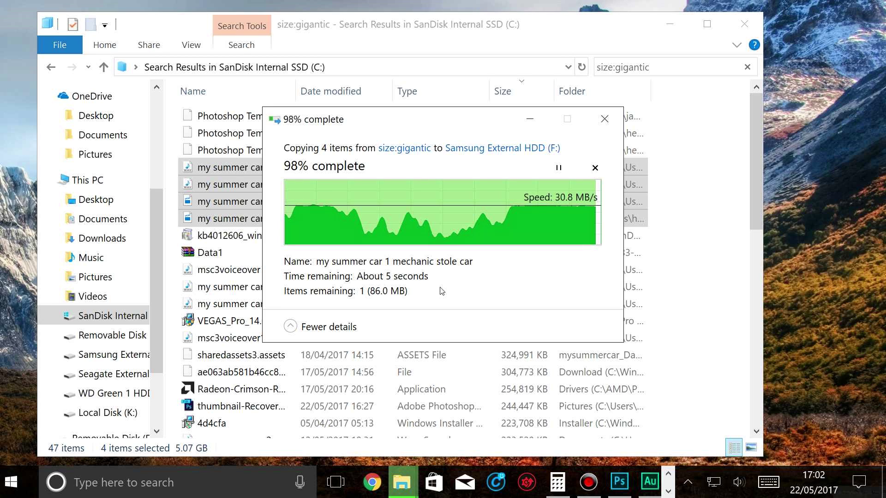
pyautogui.click(290, 172)
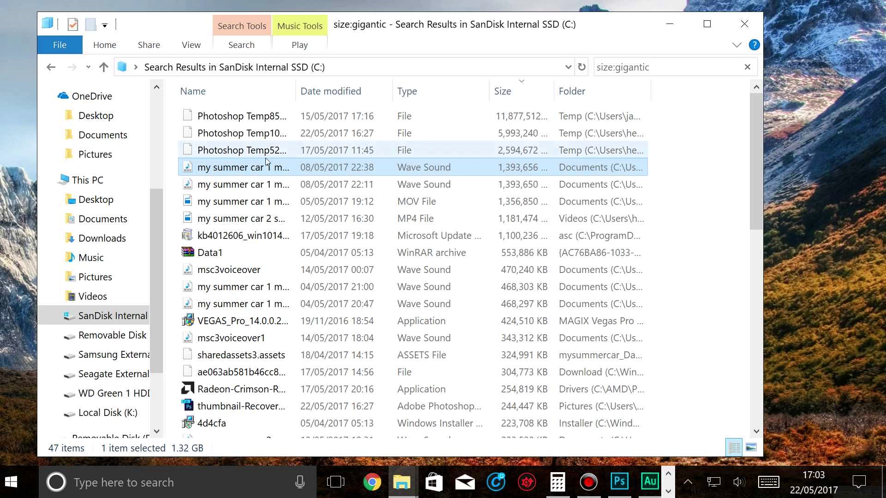
pyautogui.hotkey('alt', 'Up')
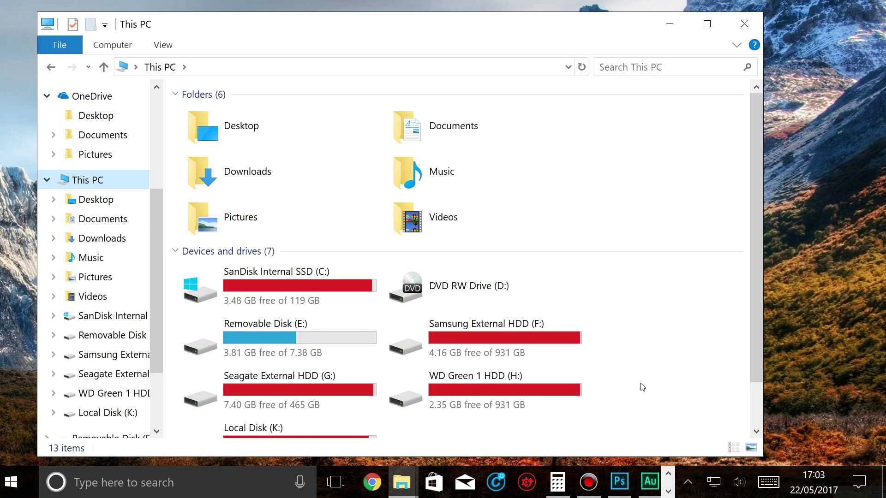
pyautogui.click(619, 482)
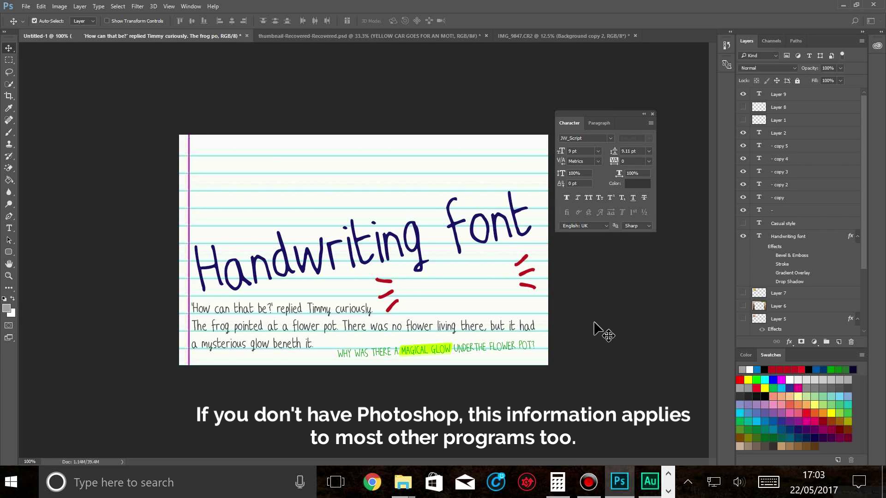
# Close the handwriting, untitled, thumbnail-Recovered-Recovered.psd and IMG_9847.CR2 documents so Photoshop exits
pyautogui.moveTo(605, 114); pyautogui.dragTo(670, 108)
pyautogui.click(287, 36)
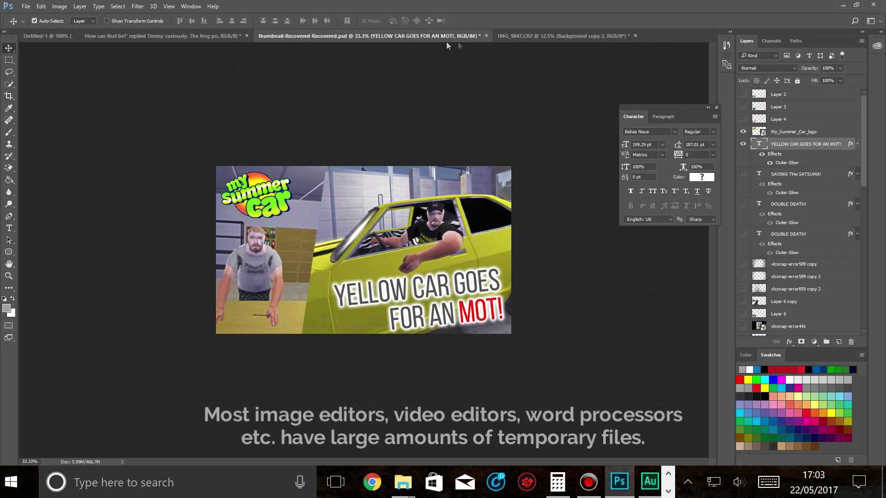
pyautogui.click(517, 35)
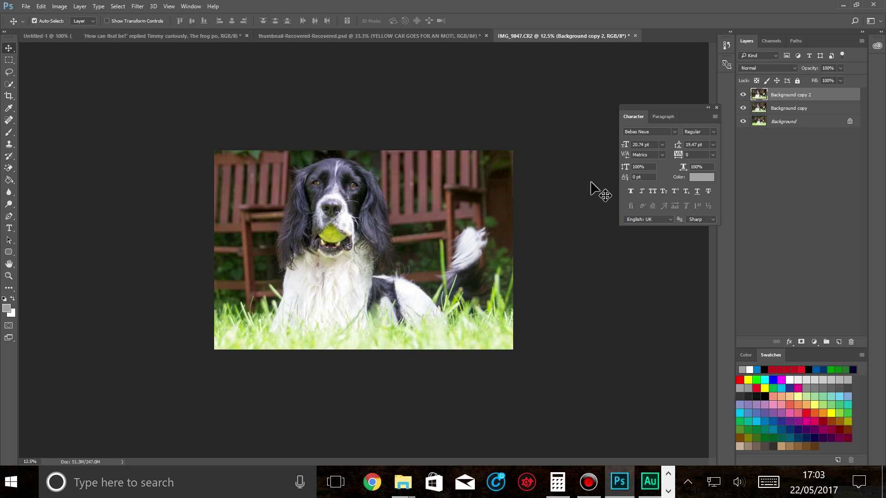
pyautogui.click(247, 35)
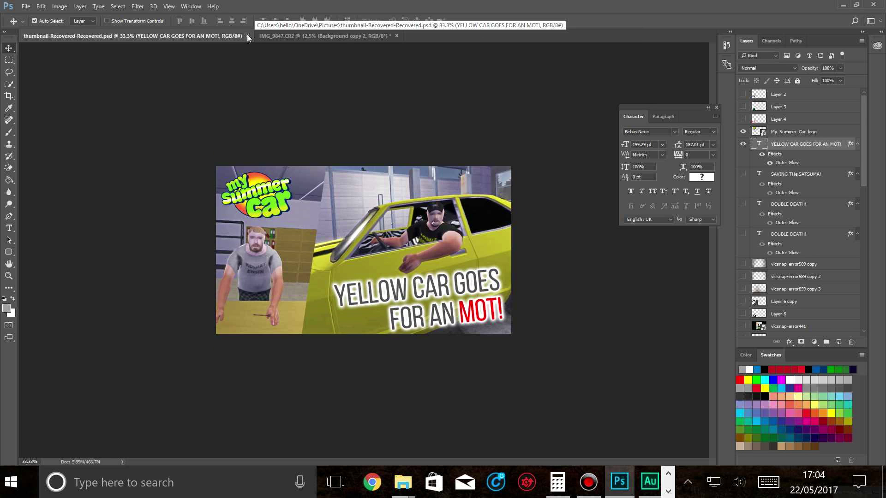
pyautogui.click(249, 36)
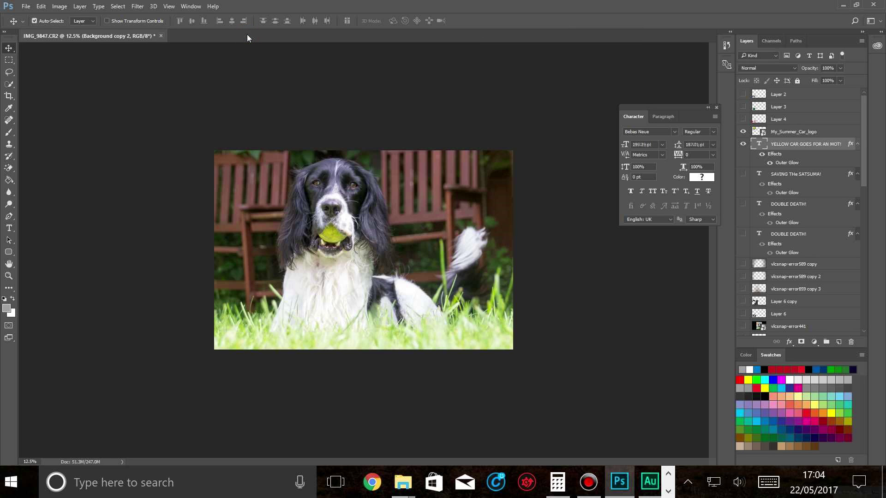
pyautogui.click(160, 35)
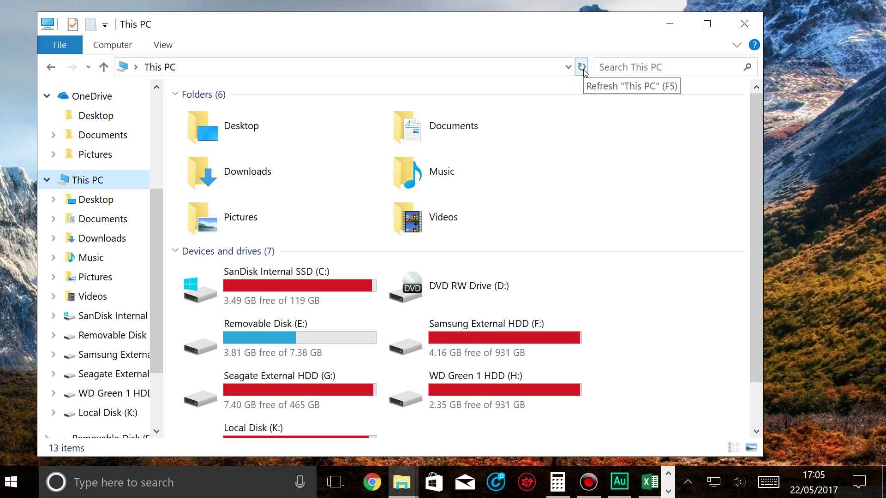
# Refresh This PC's free-space figures and open the C: drive's Properties
pyautogui.click(582, 68)
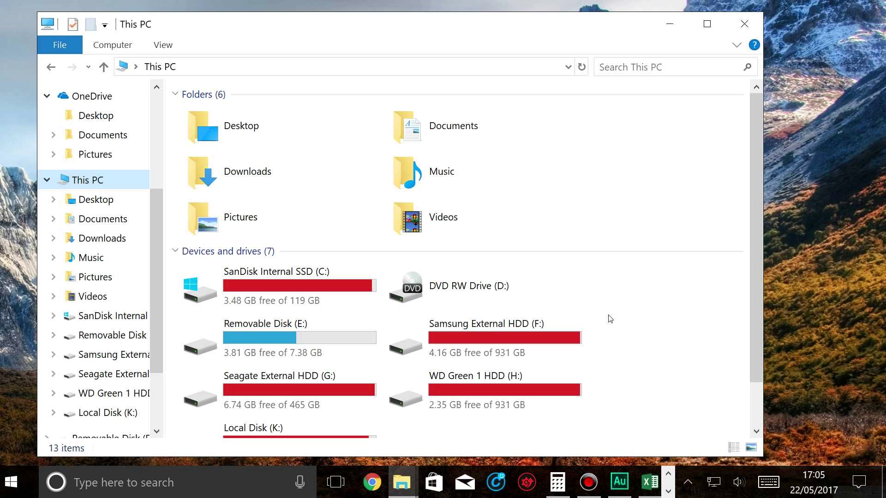
pyautogui.click(308, 292)
pyautogui.rightClick(308, 292)
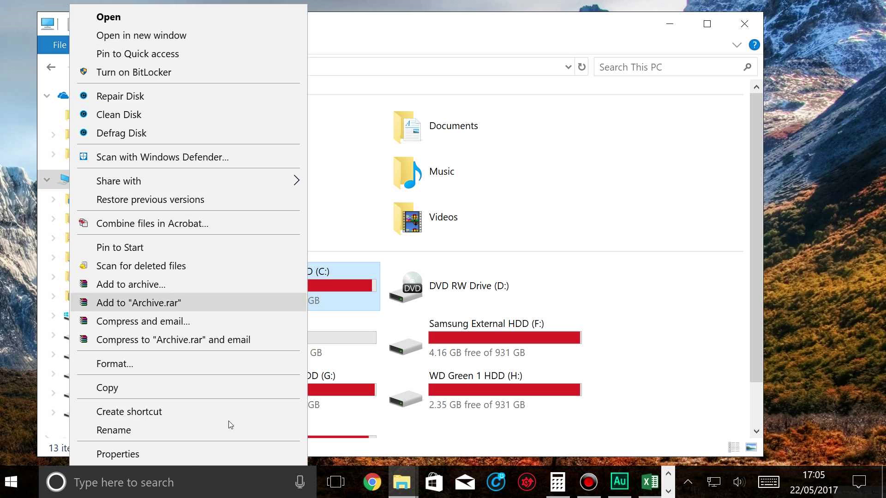
pyautogui.click(214, 450)
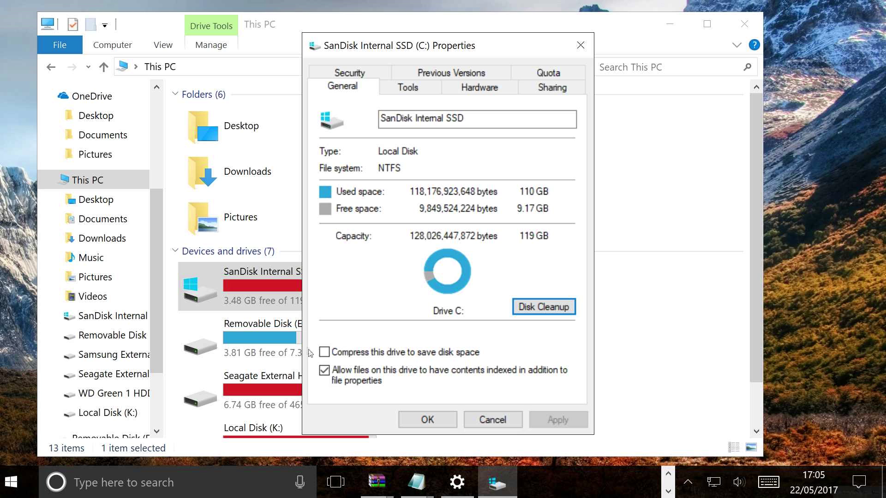
# Compress the C: drive including all subfolders and files, granting admin permission and ignoring failures
pyautogui.click(324, 352)
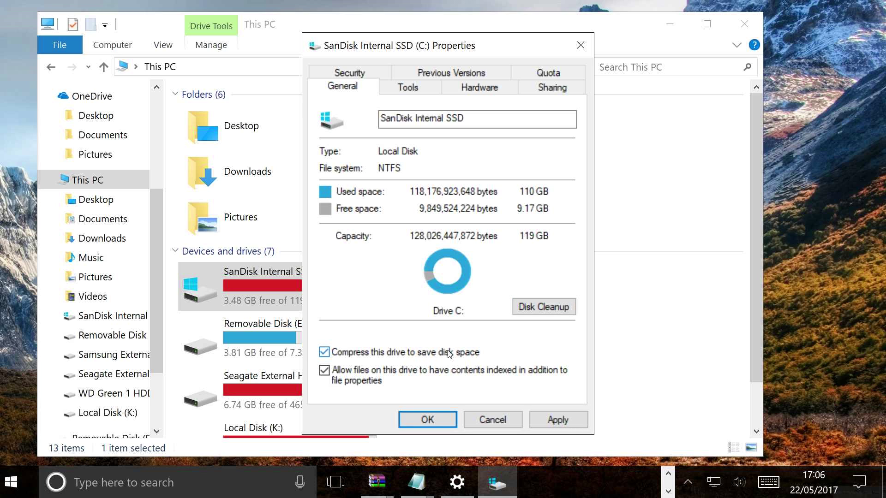
pyautogui.click(557, 419)
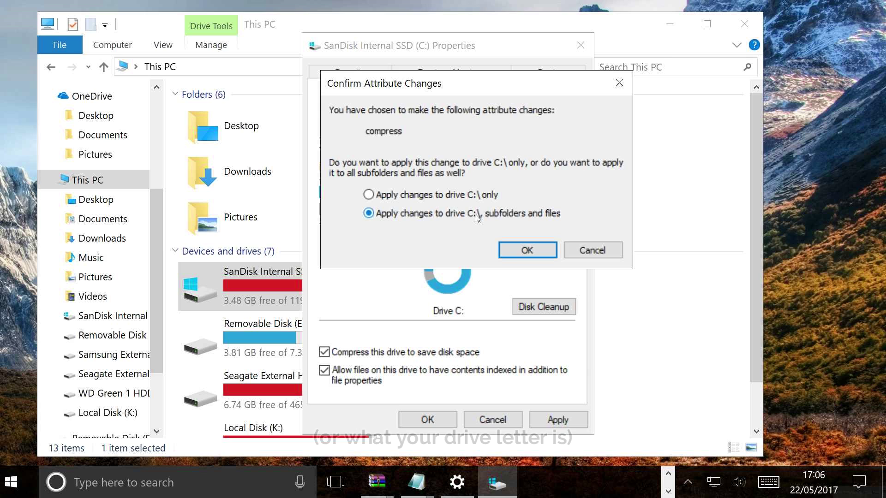
pyautogui.click(526, 252)
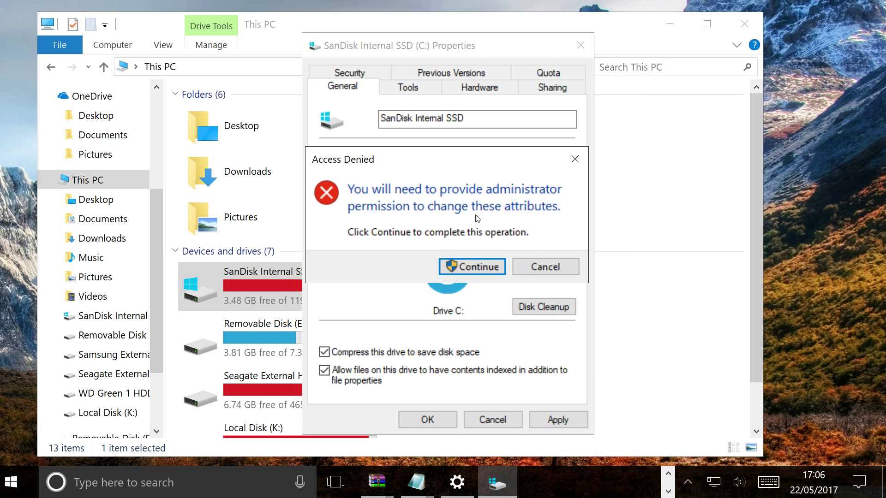
pyautogui.click(476, 267)
pyautogui.click(437, 331)
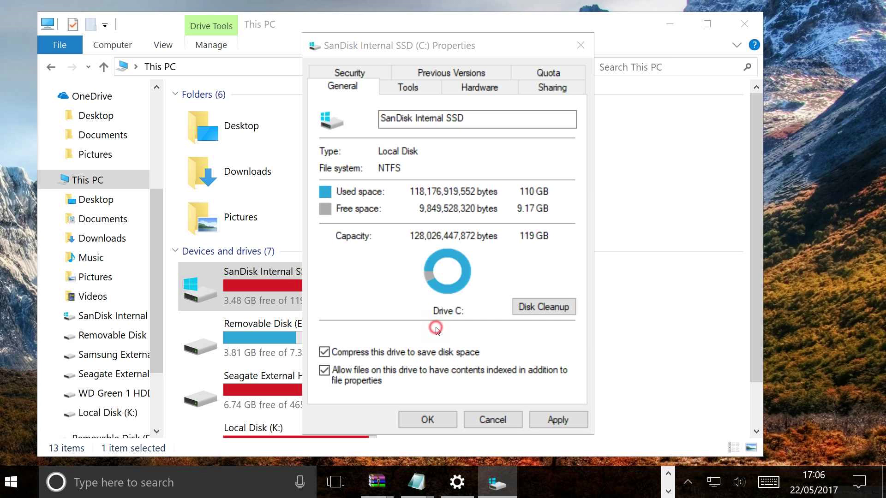